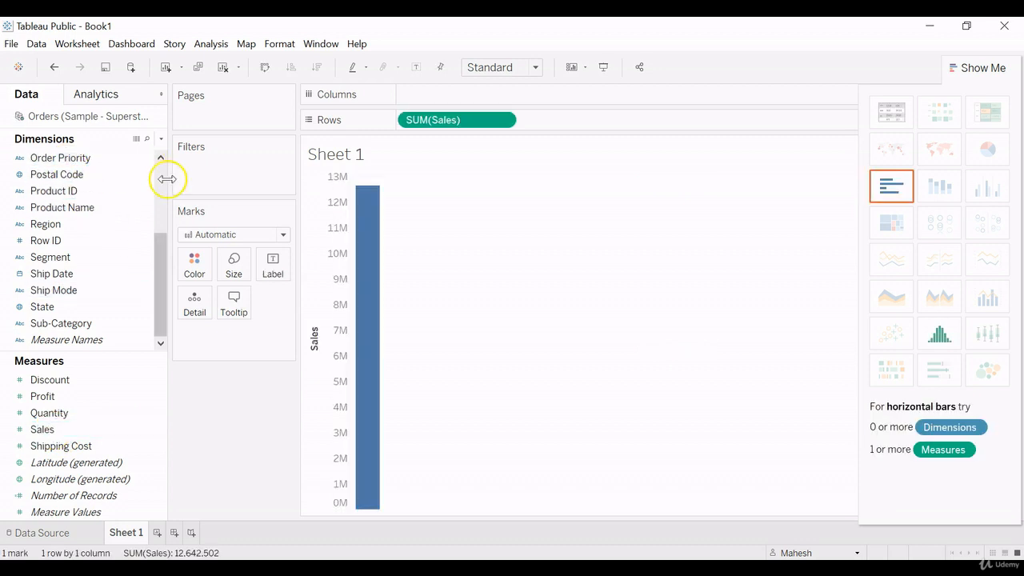
- Add the Category dimension to the sales bar chart and select the Technology bar
scroll(161, 177, "up", 3)
double_click(59, 164)
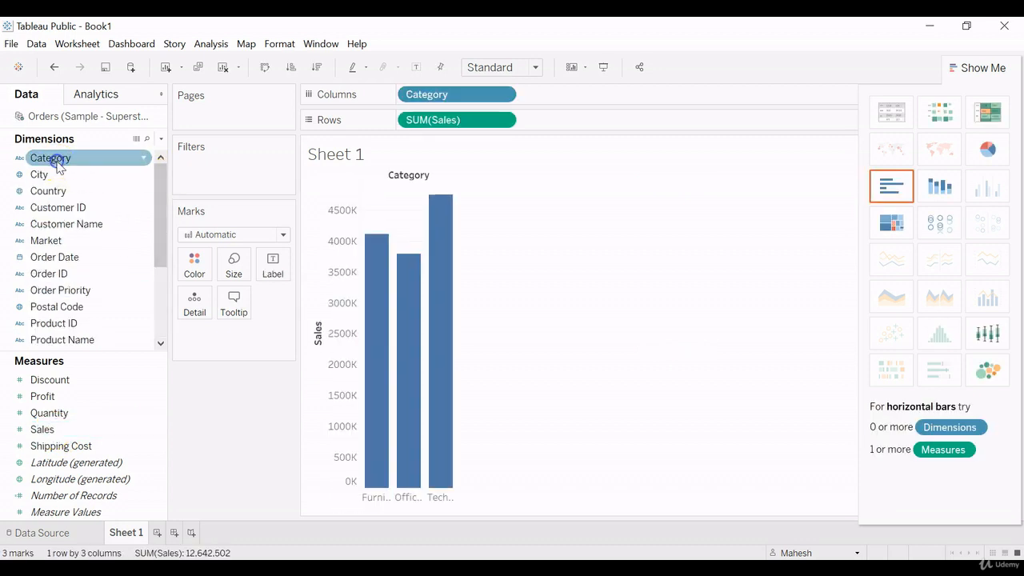
mouse_move(454, 248)
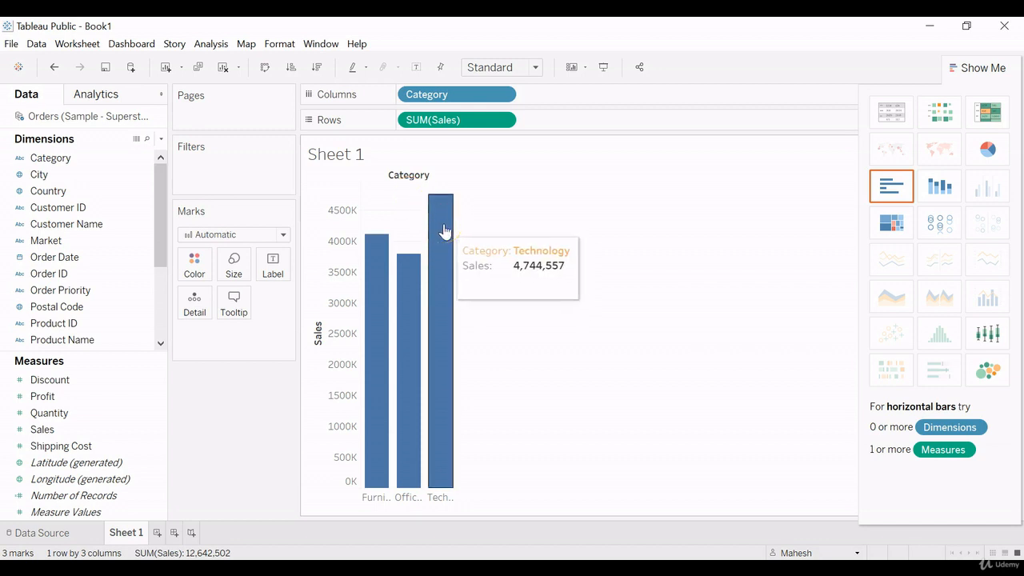
left_click(444, 240)
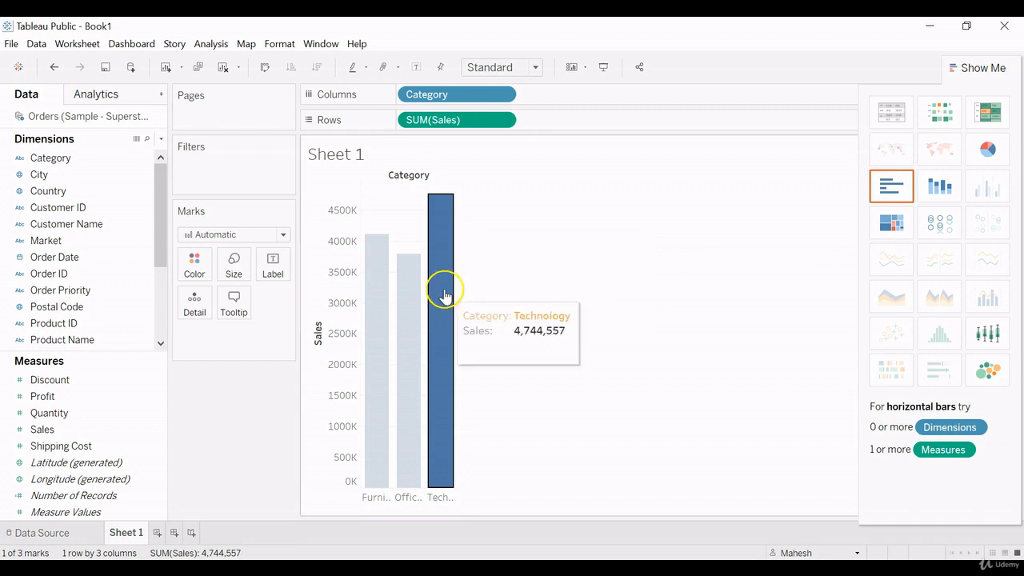
- In the tooltip editor, set the font size of the whole Sales line to 16
left_click(234, 310)
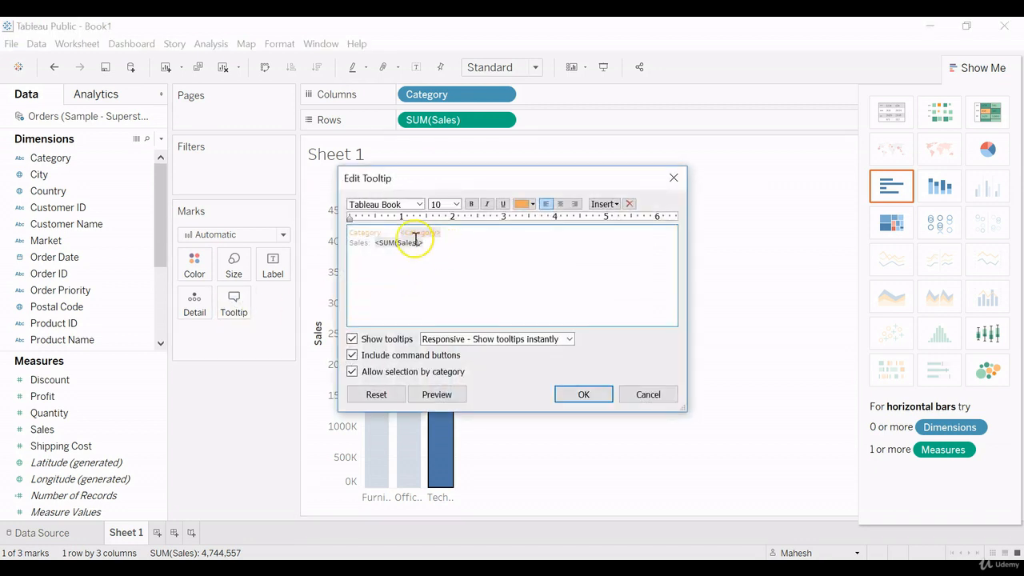
left_click(472, 252)
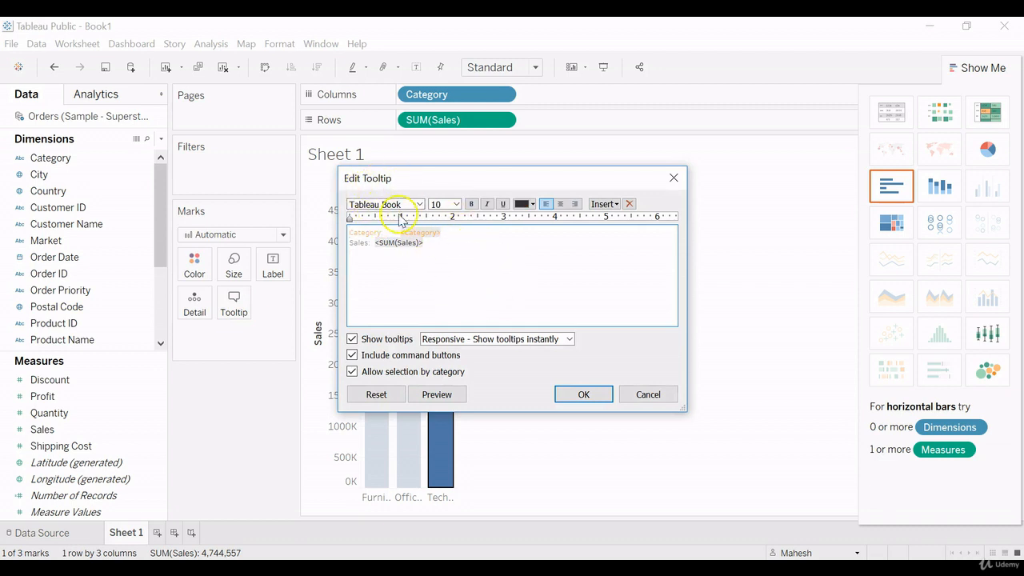
left_click_drag(426, 242, 366, 242)
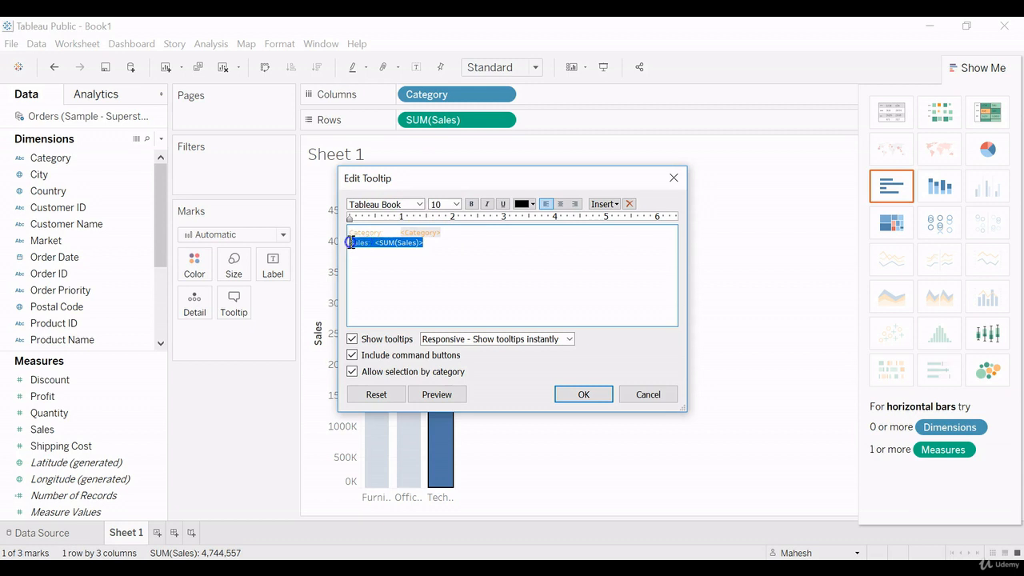
left_click(456, 205)
left_click(442, 293)
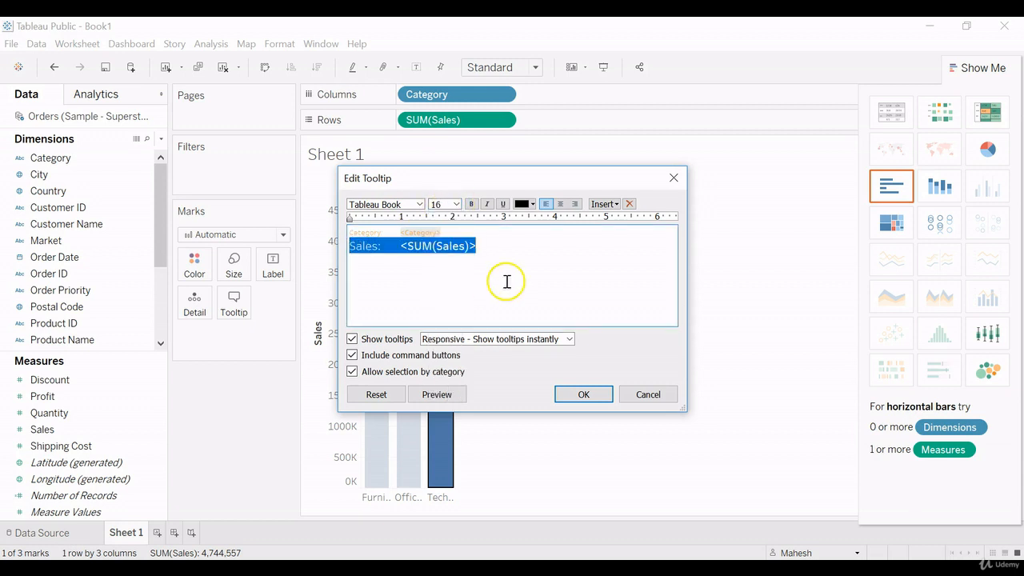
left_click(541, 252)
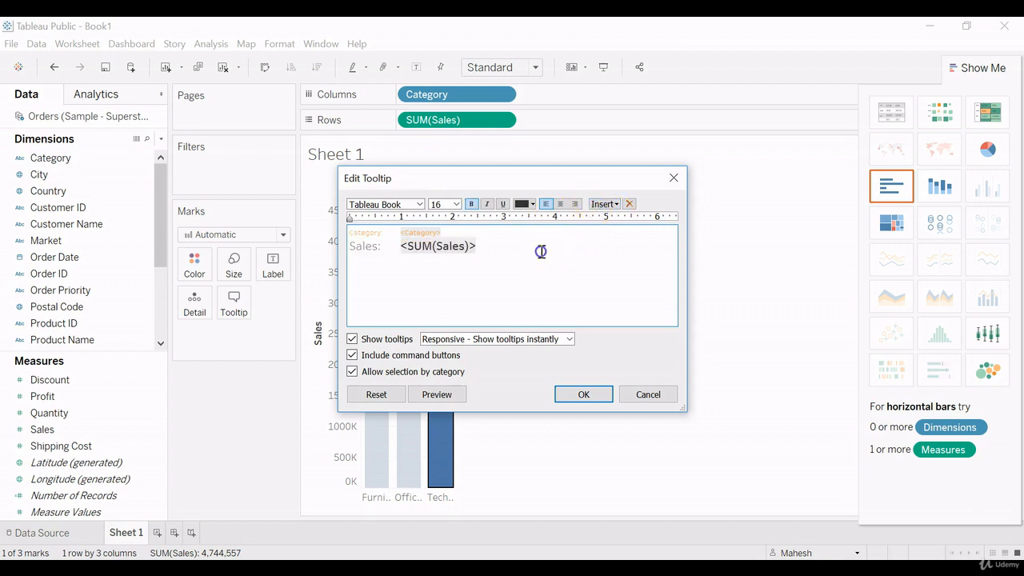
- Insert the Data Source Name field below the Sales line, apply the tooltip changes and check them on the Technology bar
left_click(617, 205)
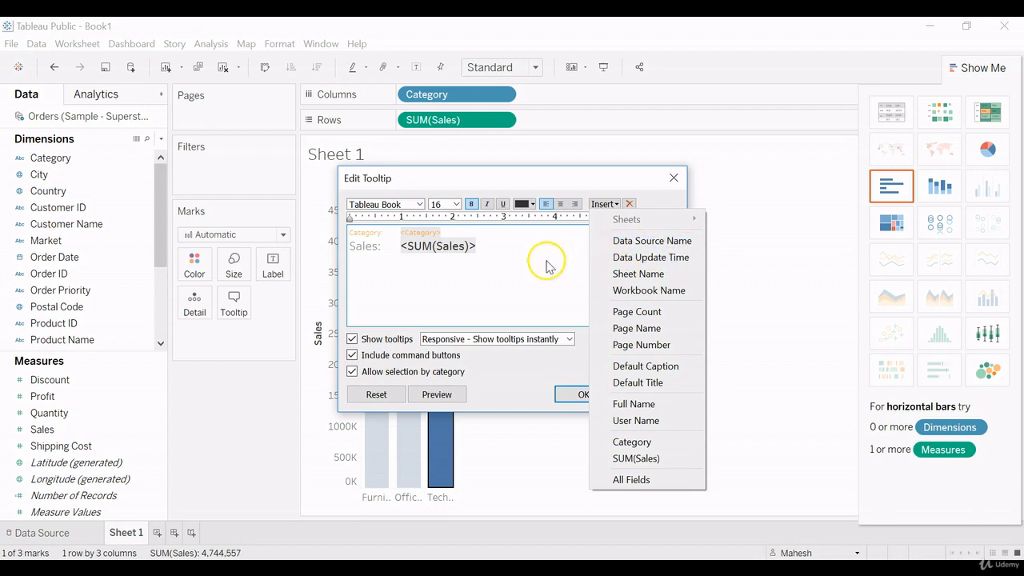
left_click(510, 241)
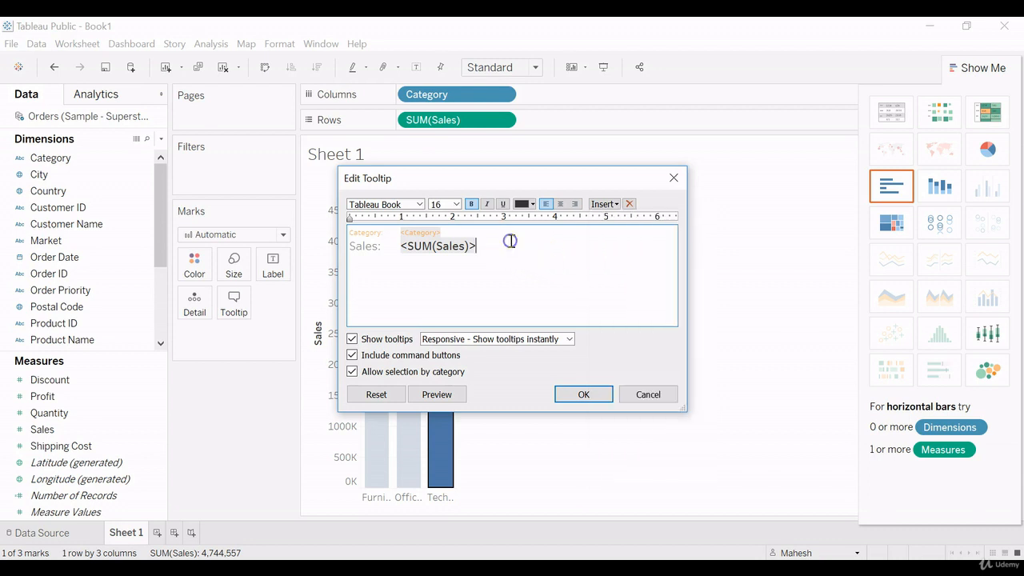
left_click(611, 203)
left_click(632, 239)
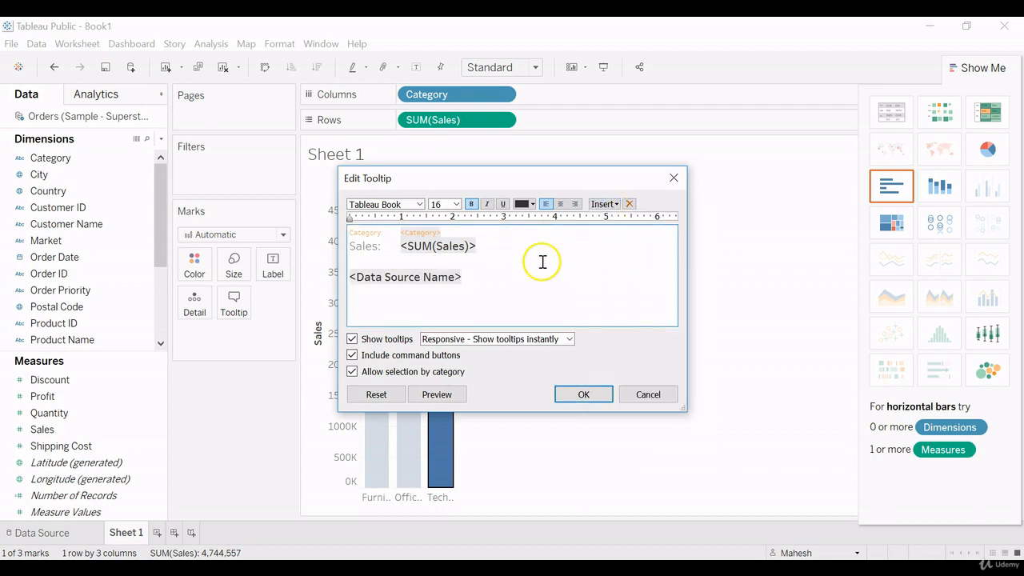
left_click(585, 393)
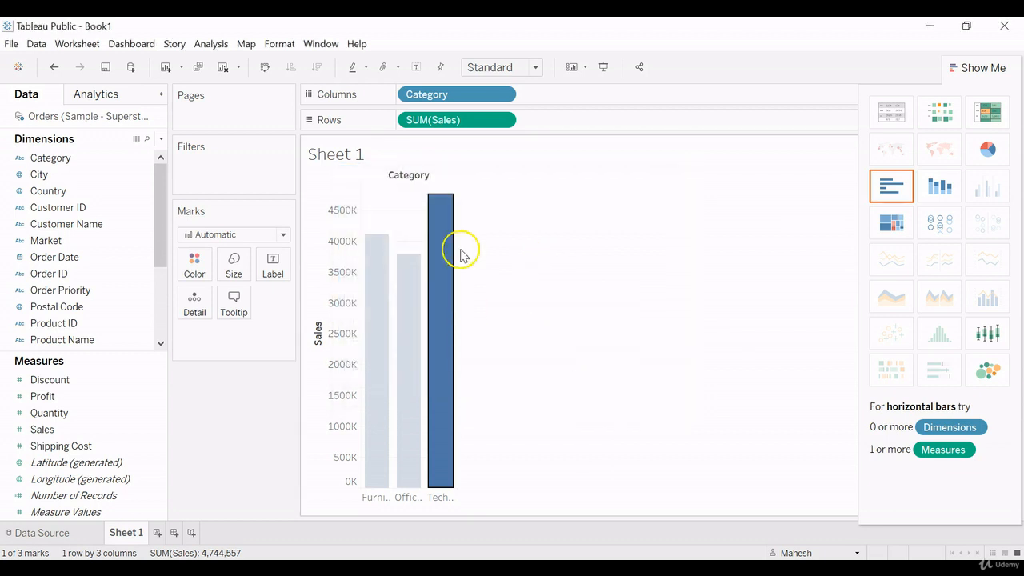
mouse_move(446, 240)
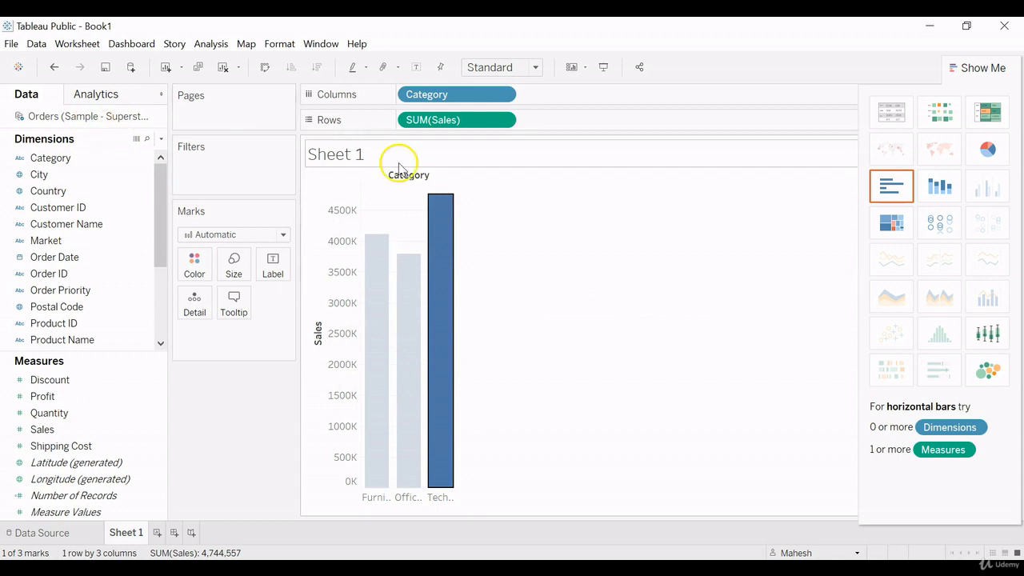
mouse_move(439, 217)
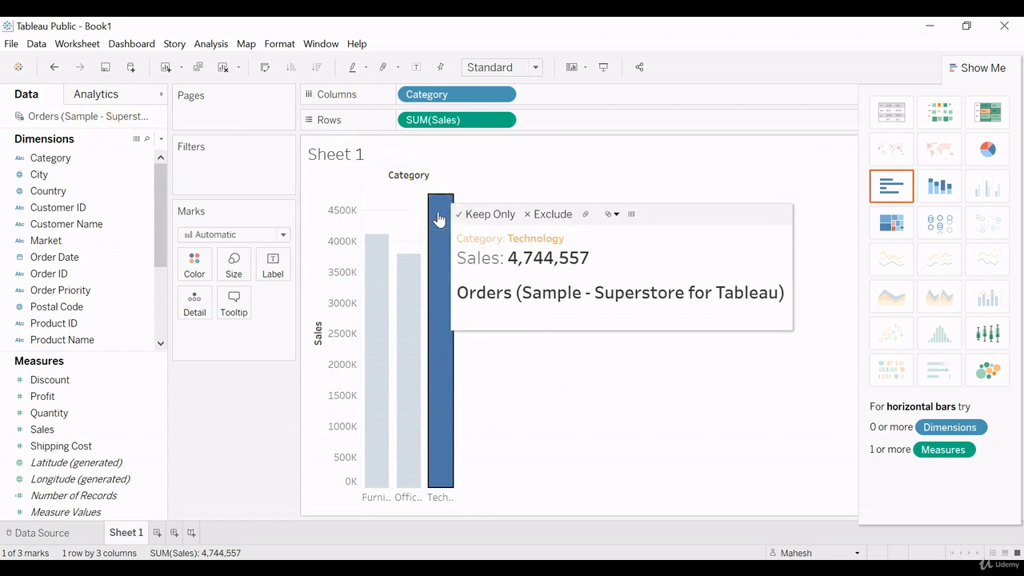
- Add Profit to the chart's tooltip fields and insert SUM(Profit) on its own line below Sales in the tooltip text
left_click(195, 425)
left_click_drag(44, 396, 221, 311)
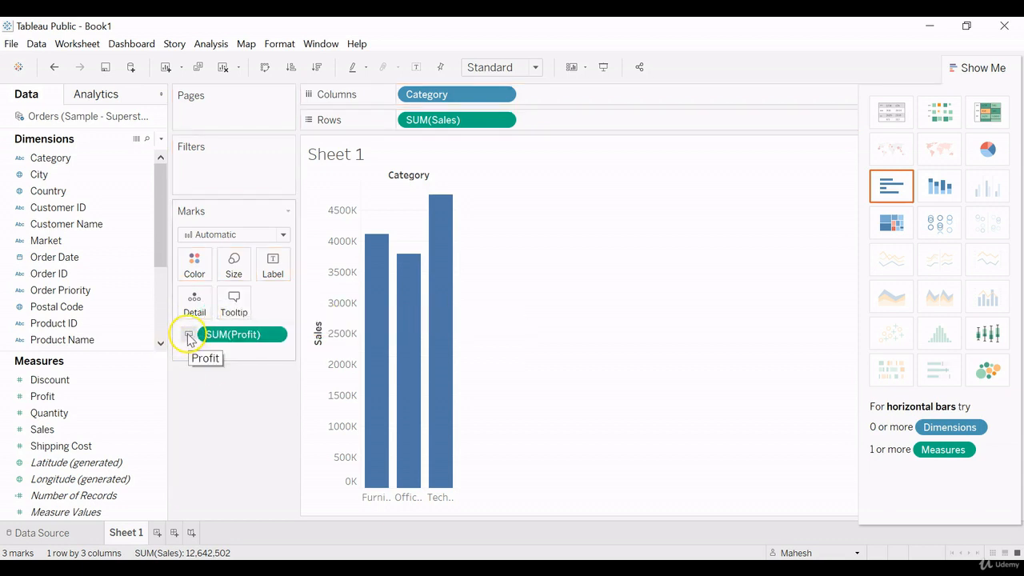
left_click(233, 302)
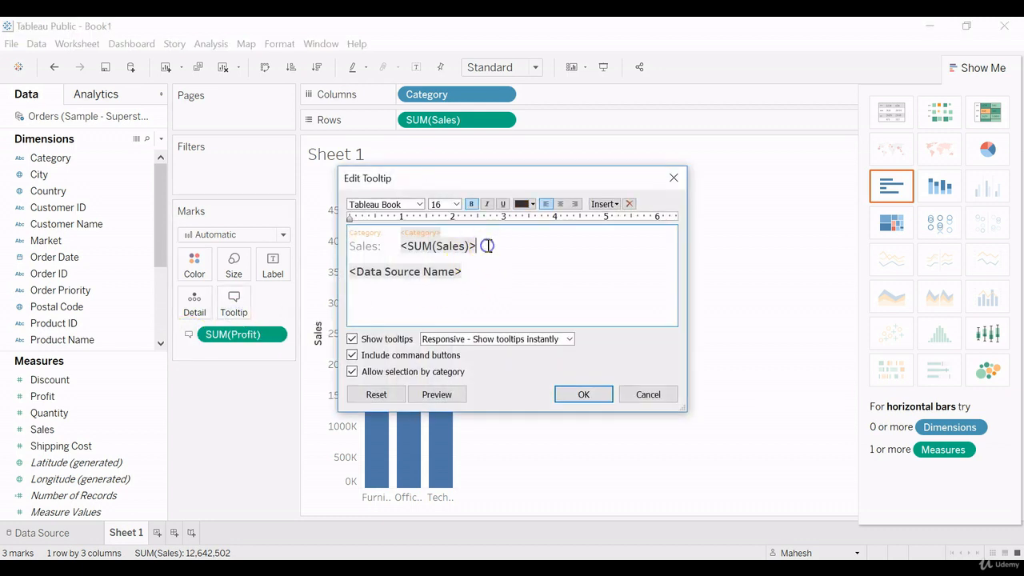
left_click(612, 206)
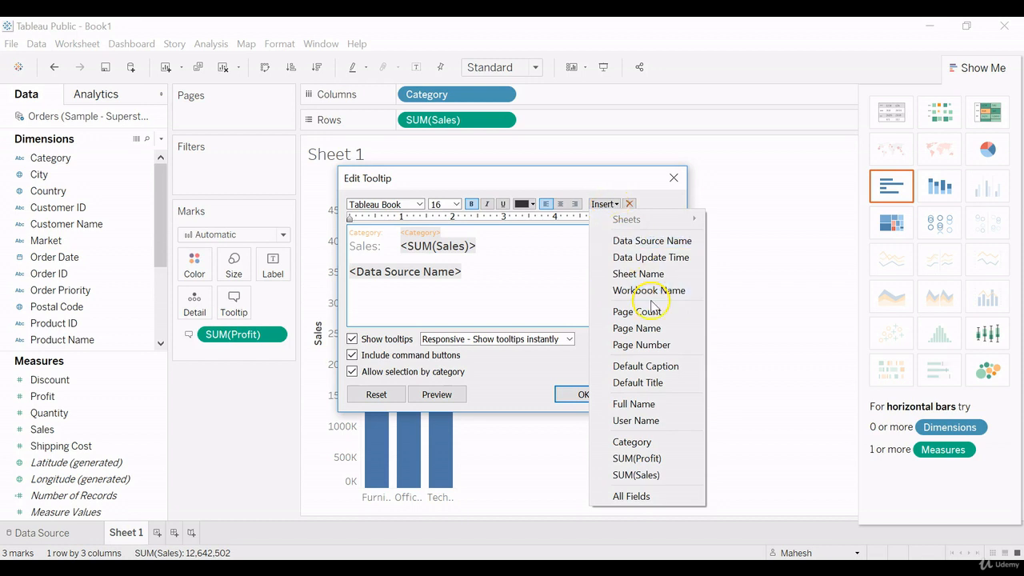
left_click(642, 460)
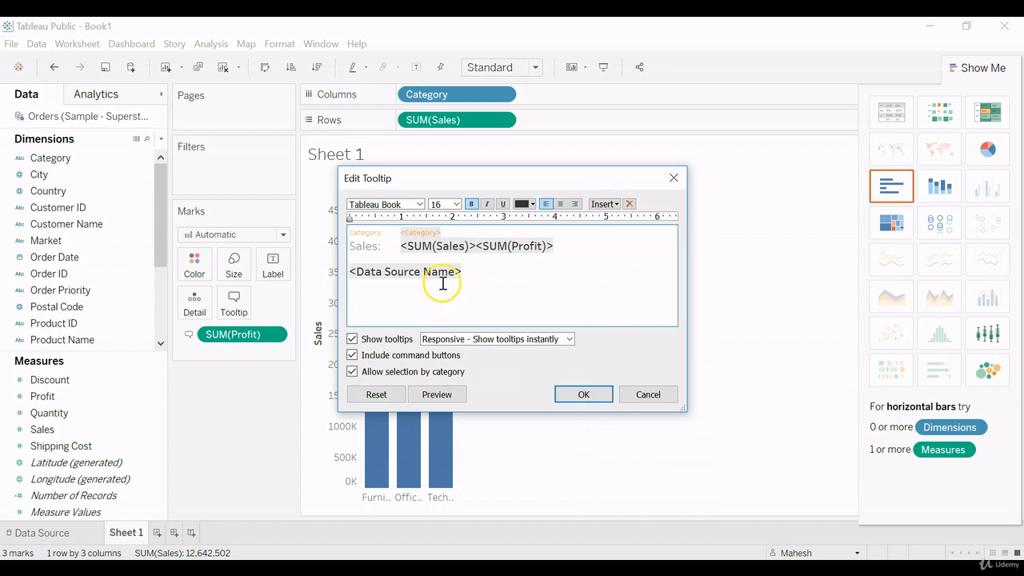
left_click(475, 246)
key("Return")
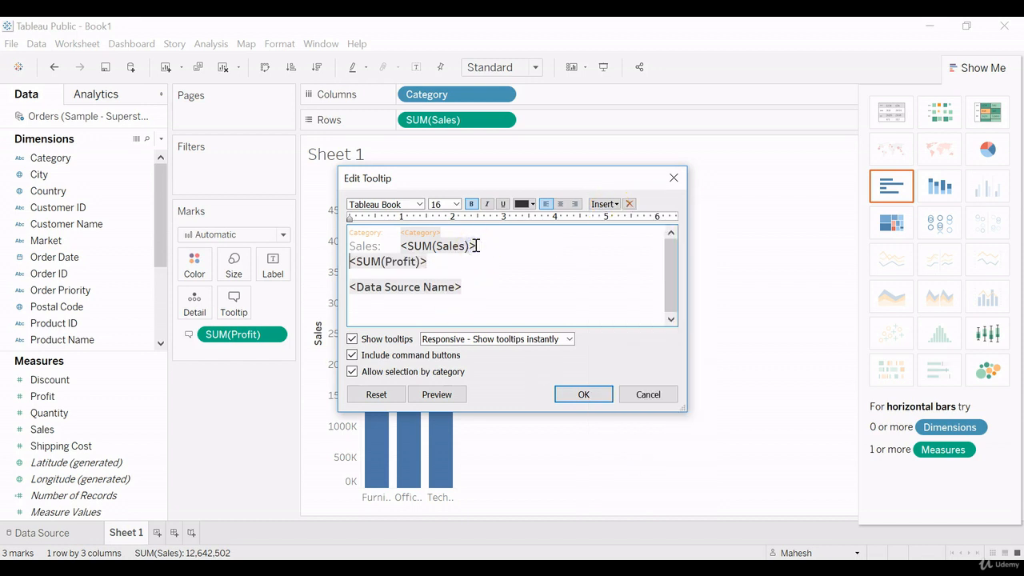
- Put the label "Profite:" in front of SUM(Profit) and apply the tooltip, checking it on the bars
type("Profite")
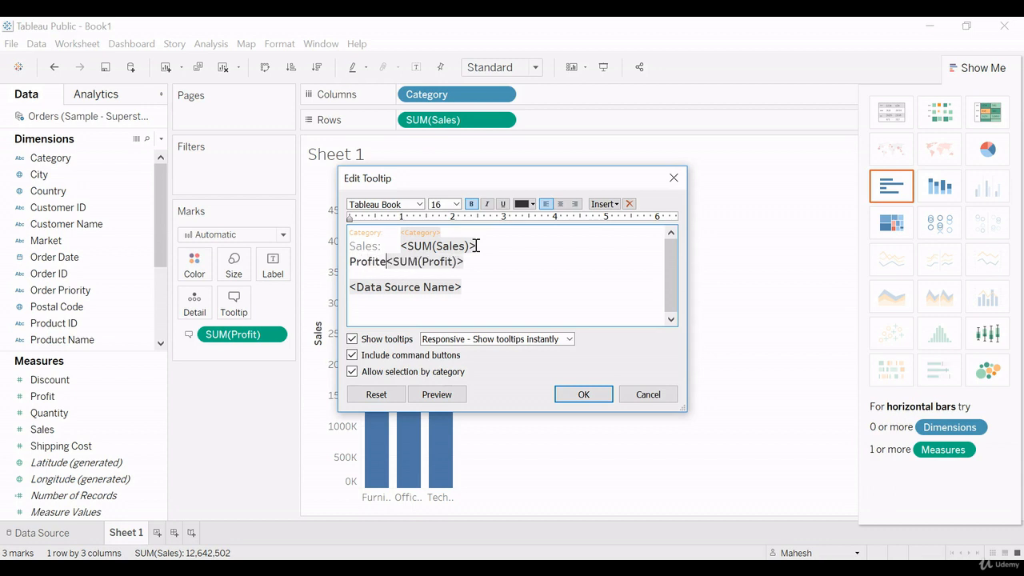
key("BackSpace")
type(":")
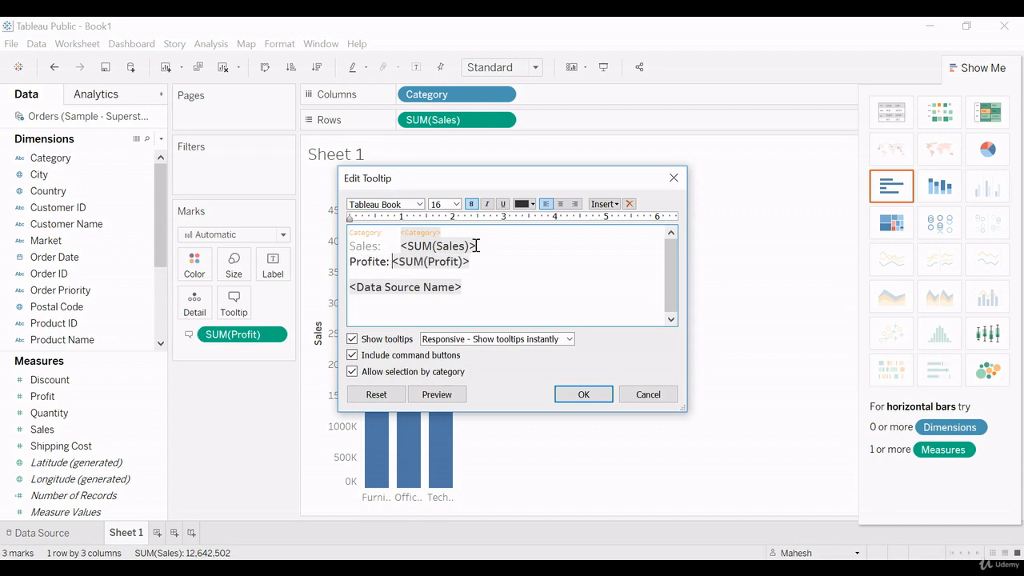
left_click(584, 394)
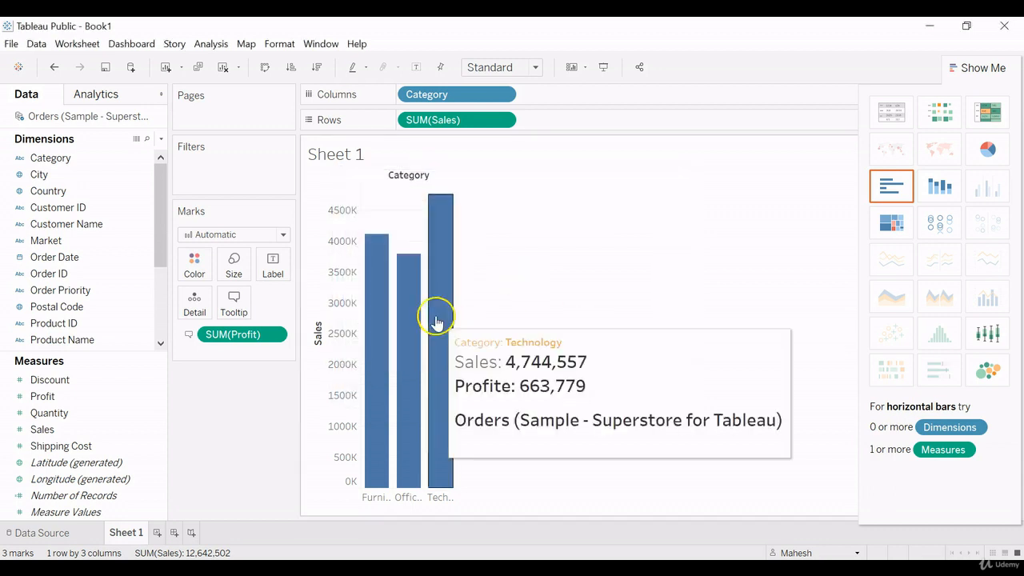
mouse_move(407, 311)
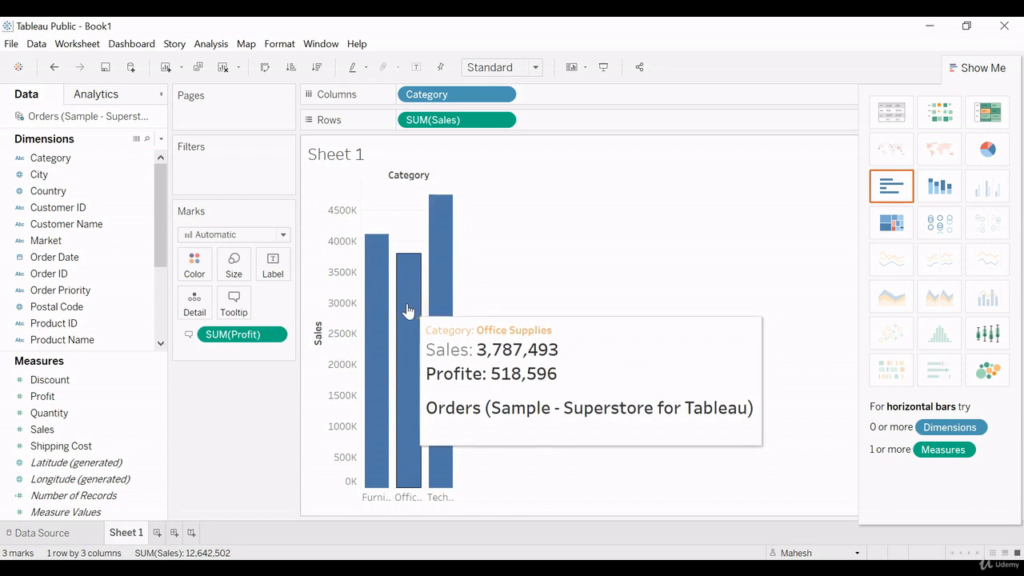
- Correct the tooltip label to "Profit:" and check it on the Technology bar
left_click(245, 312)
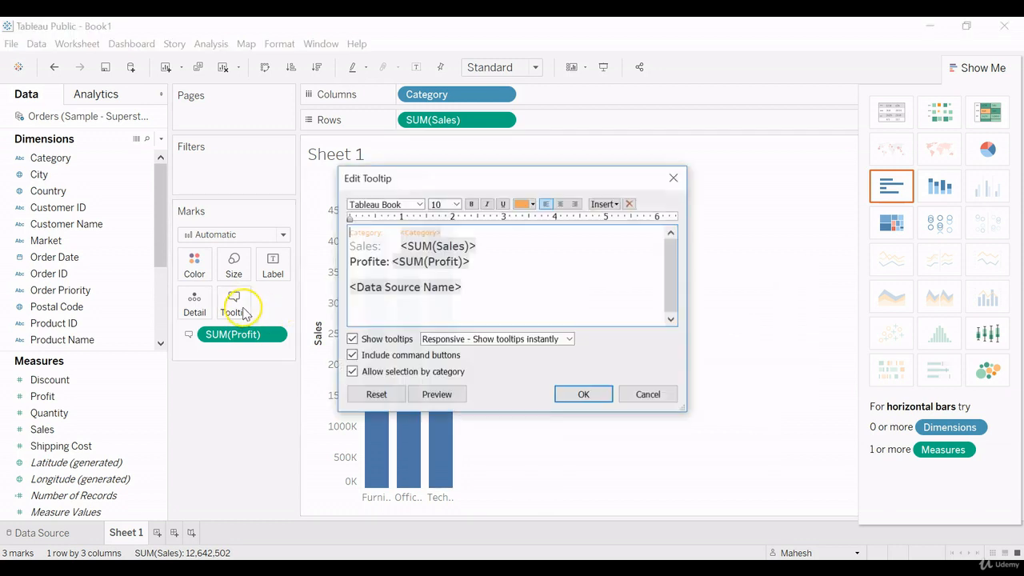
left_click(384, 263)
key("BackSpace")
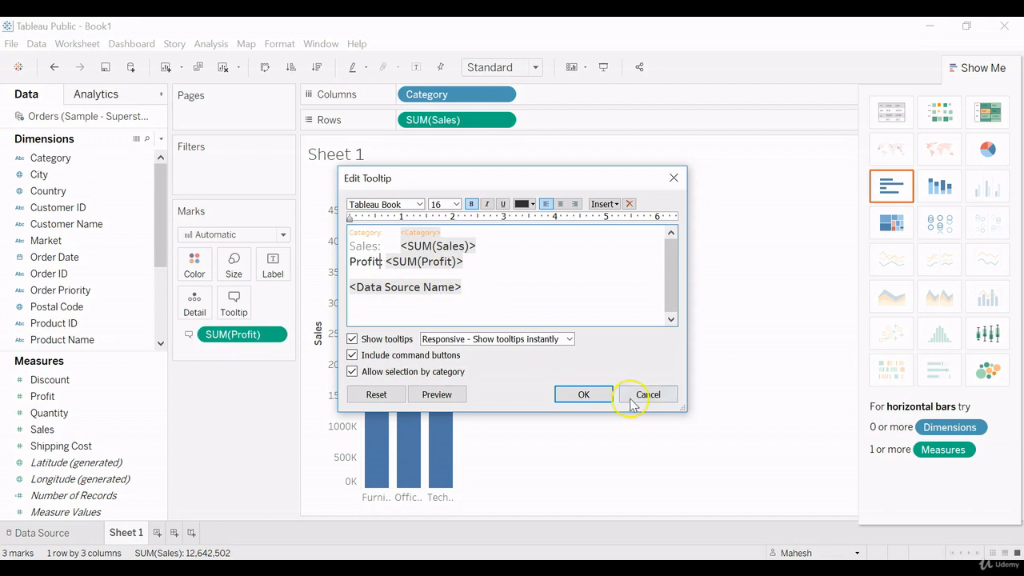
left_click(578, 393)
mouse_move(425, 307)
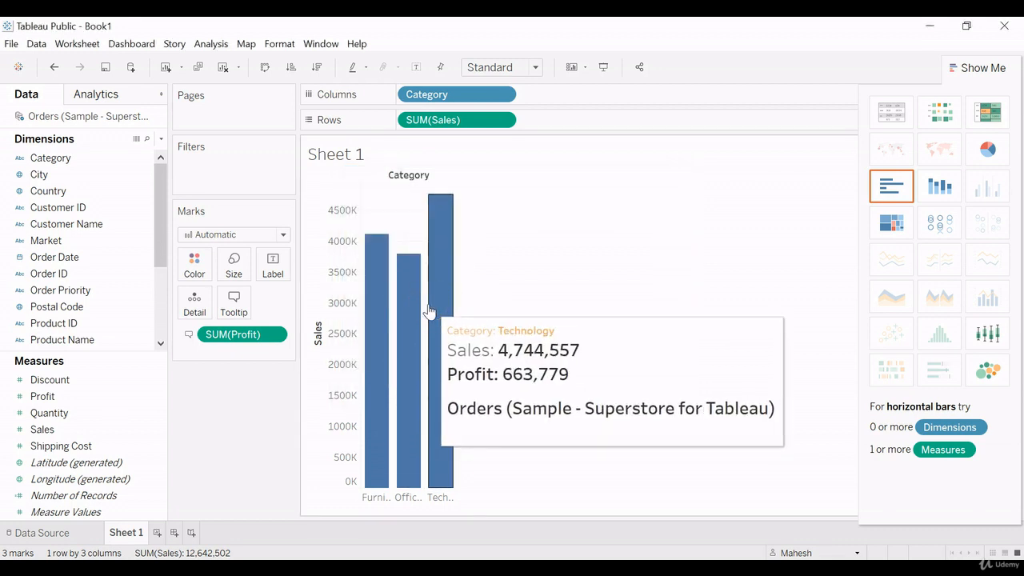
- Change the mark type to Line and check the tooltip at the Technology point
left_click(281, 234)
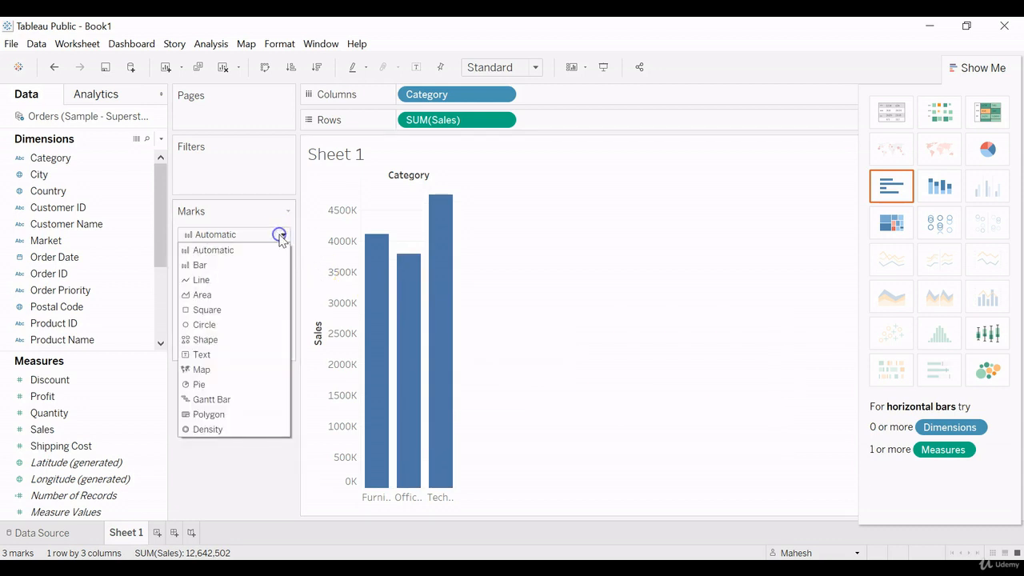
left_click(224, 282)
mouse_move(436, 215)
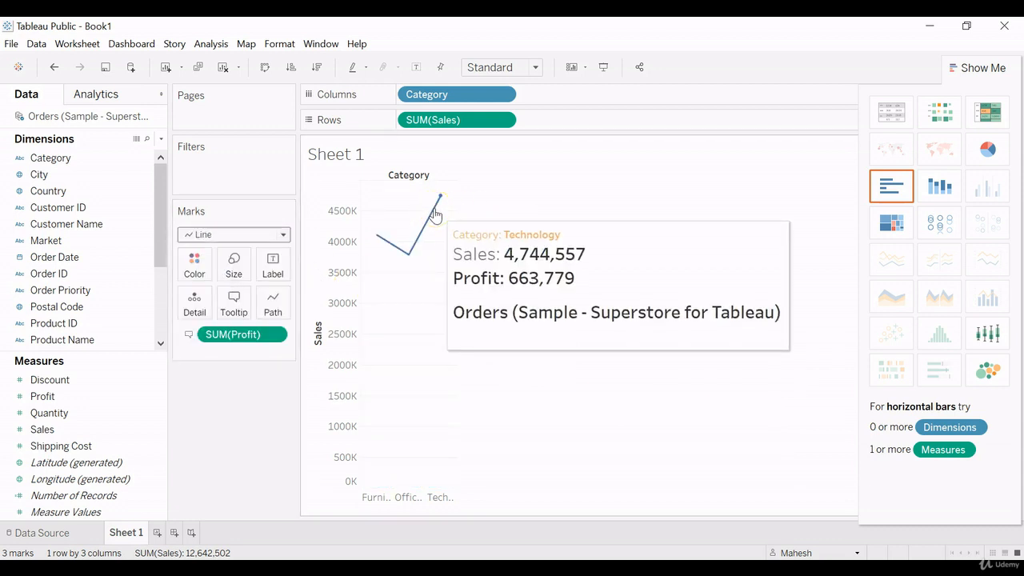
left_click(233, 303)
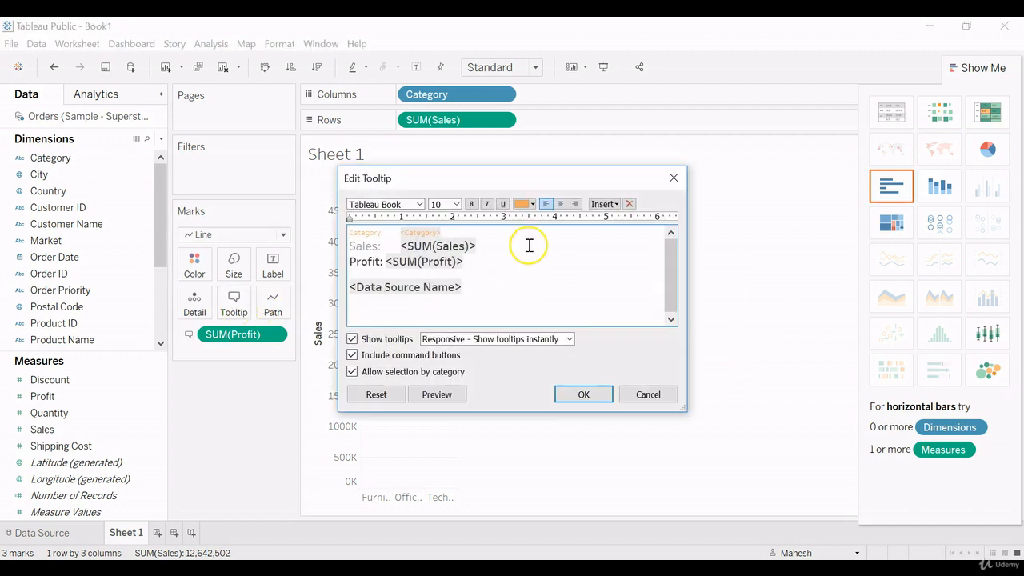
left_click(546, 270)
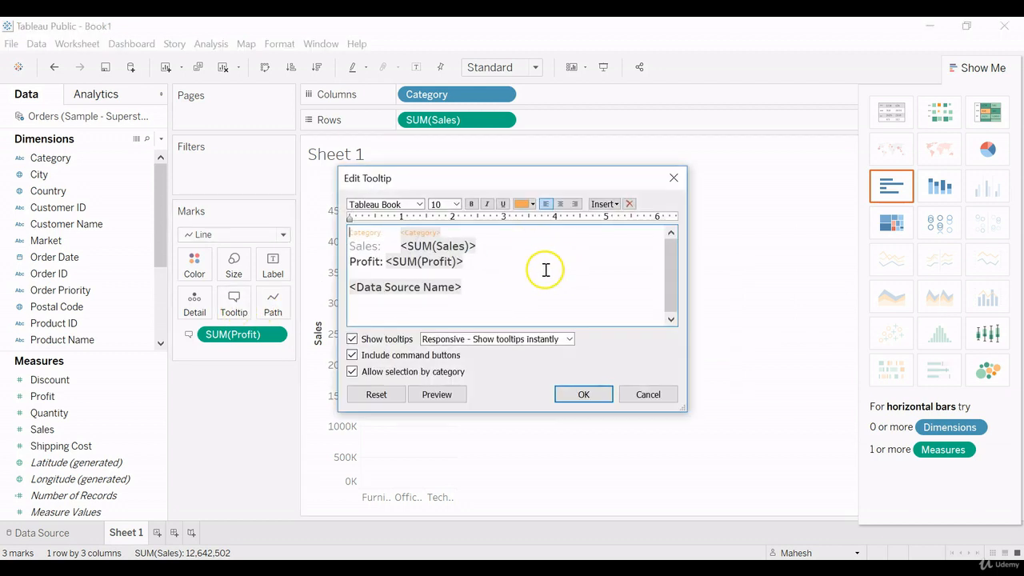
left_click(648, 395)
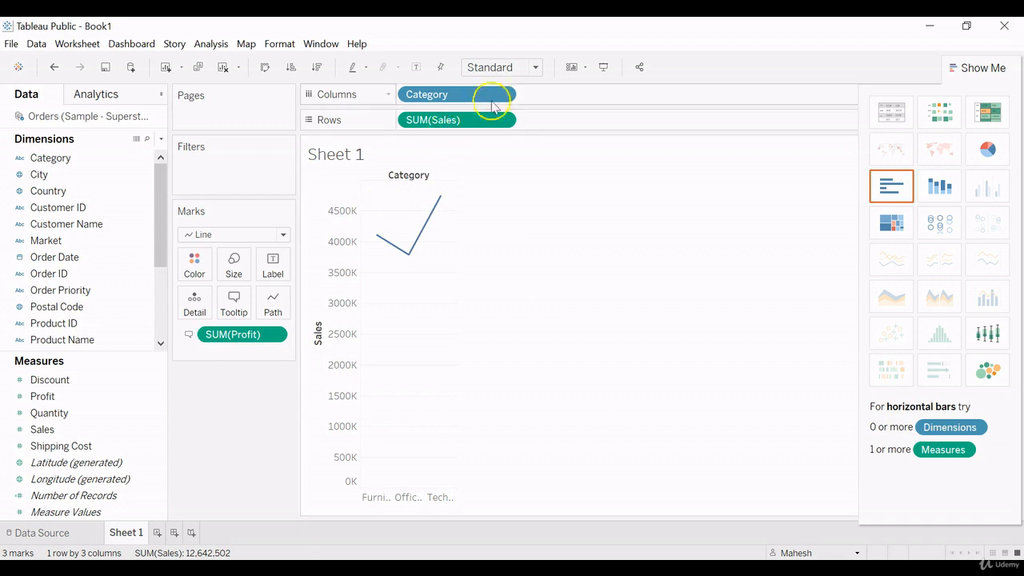
- Clear the sheet by removing Category, SUM(Sales) and the SUM(Profit) tooltip field from the view
left_click(506, 94)
left_click(445, 326)
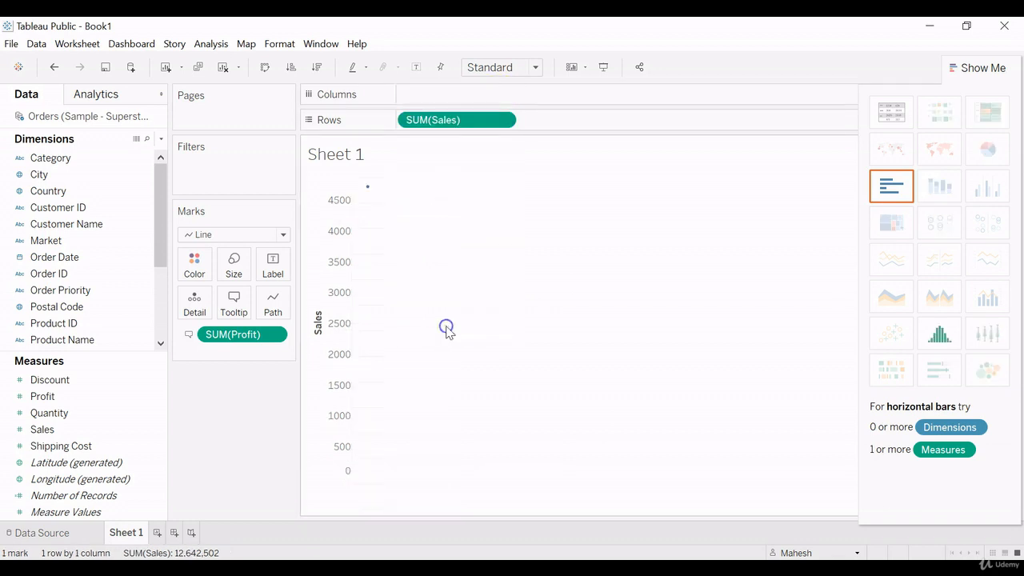
left_click(501, 119)
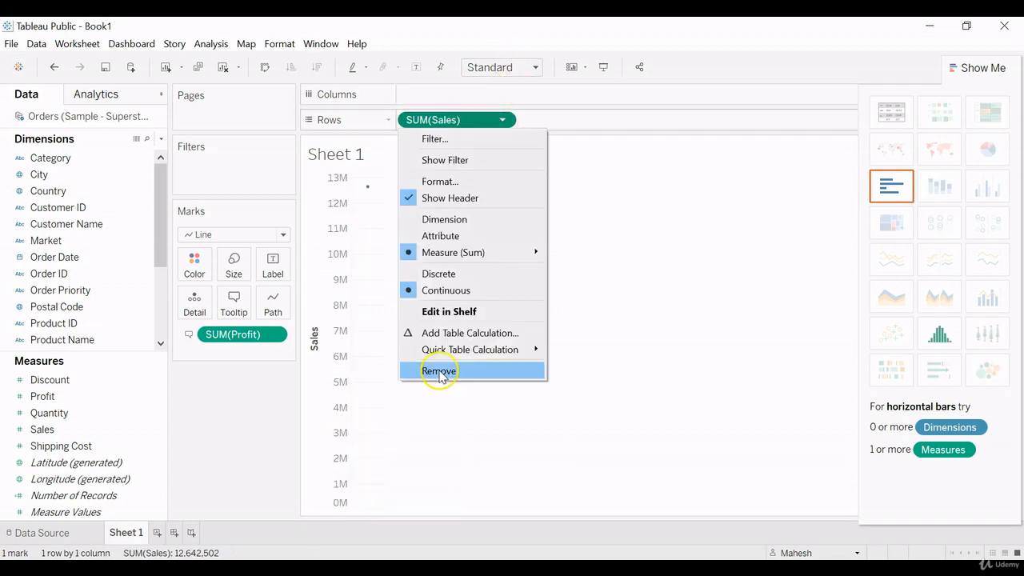
left_click(438, 372)
left_click_drag(235, 336, 217, 426)
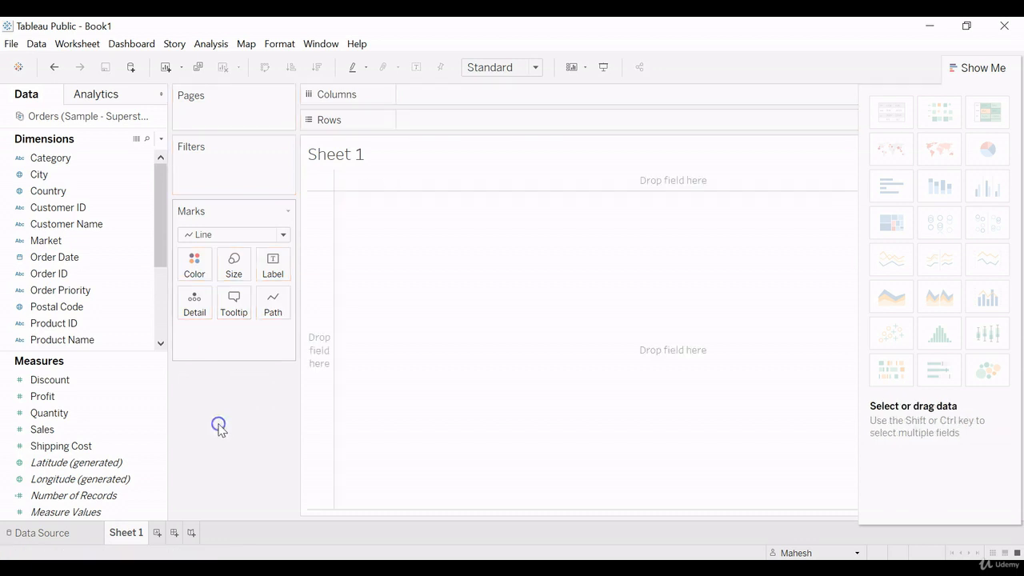
- Add the Country dimension to the empty sheet to plot the countries on a map
left_click(155, 211)
left_click(55, 191)
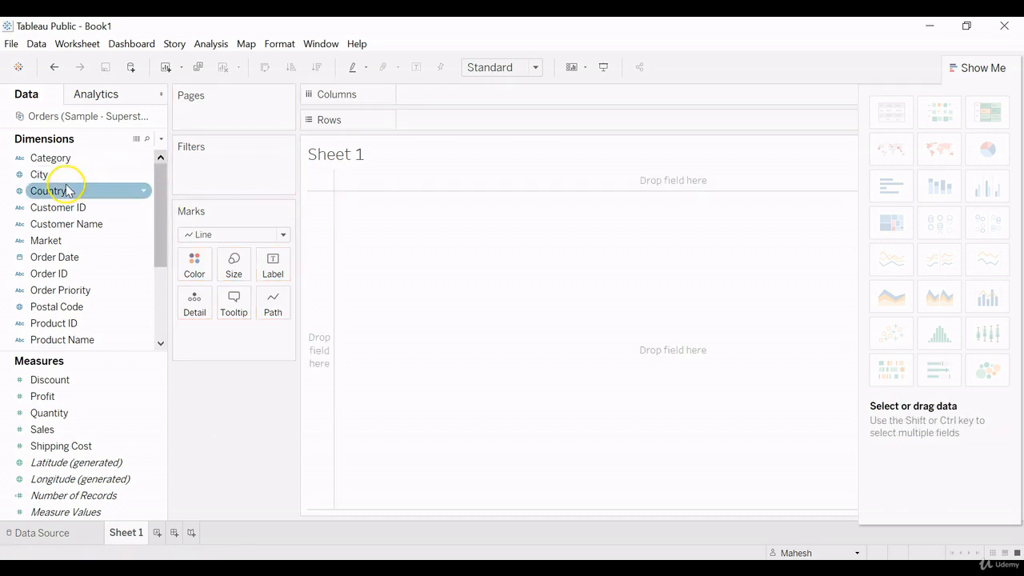
double_click(53, 196)
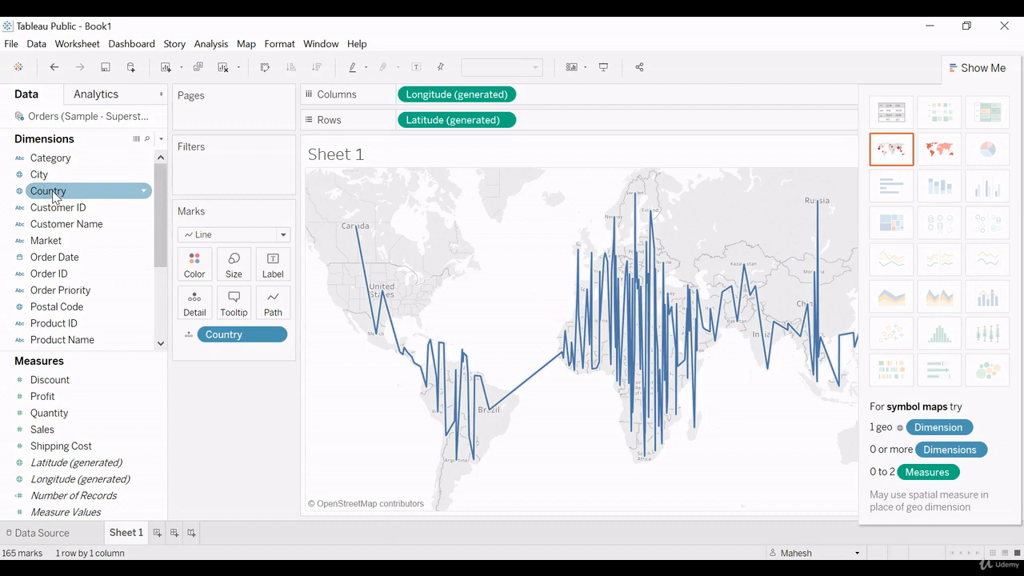
left_click(256, 197)
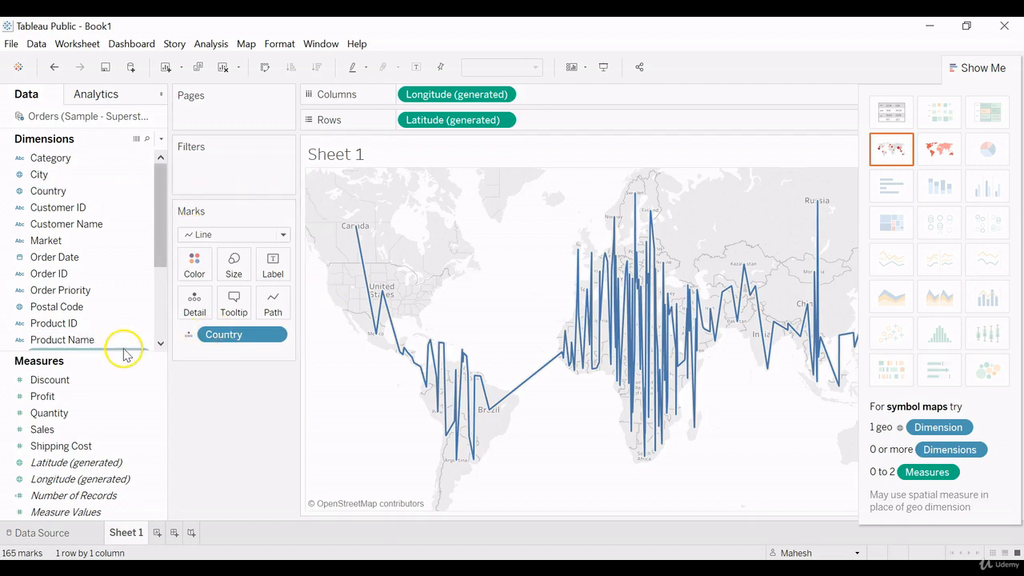
- Add the Sales measure to the map view and assign SUM(Sales) to the tooltip
left_click(72, 413)
double_click(41, 428)
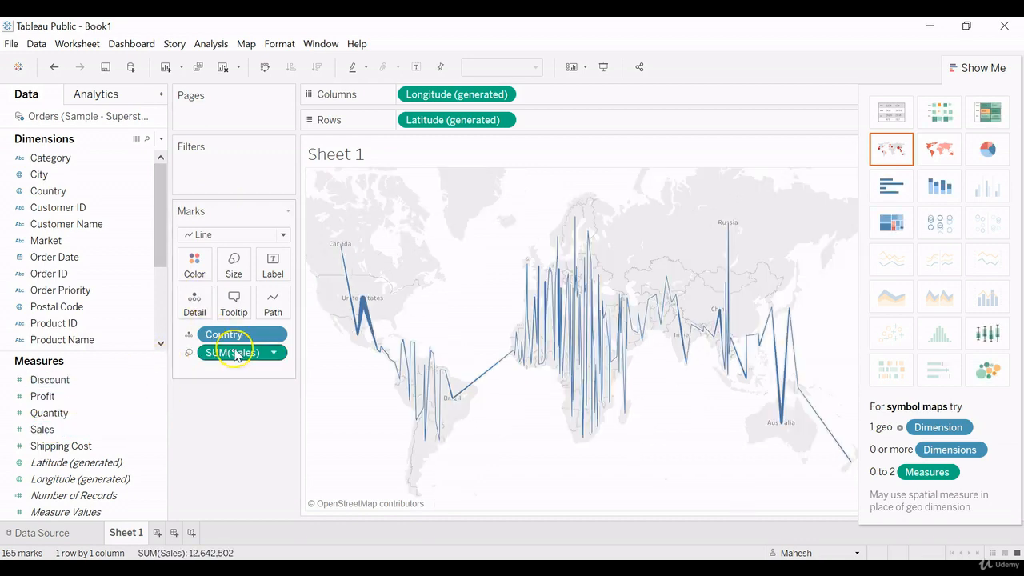
left_click_drag(235, 353, 234, 306)
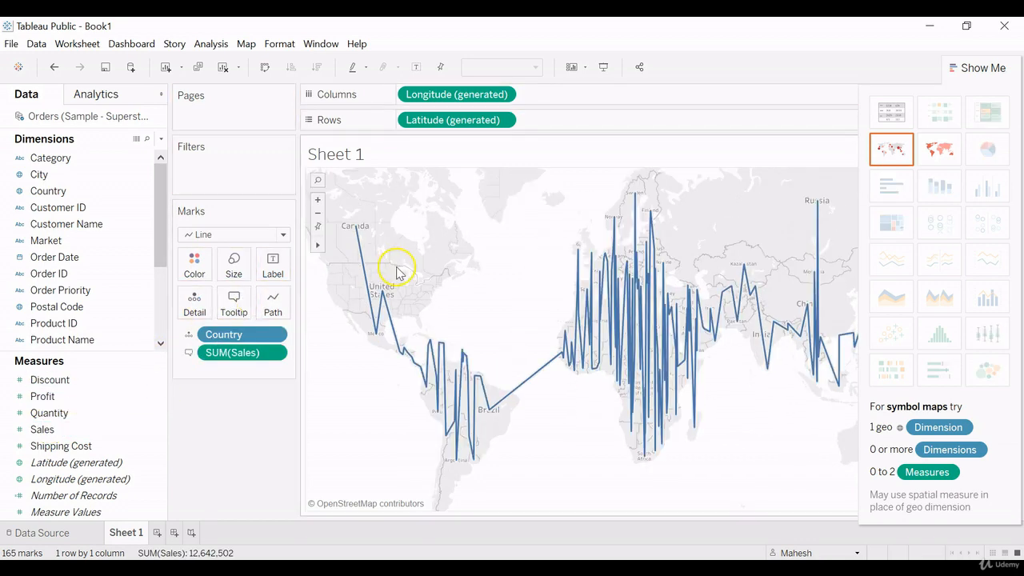
- Convert the view to a filled map and color the countries by SUM(Sales), checking the tooltip on the map
mouse_move(641, 246)
left_click(940, 149)
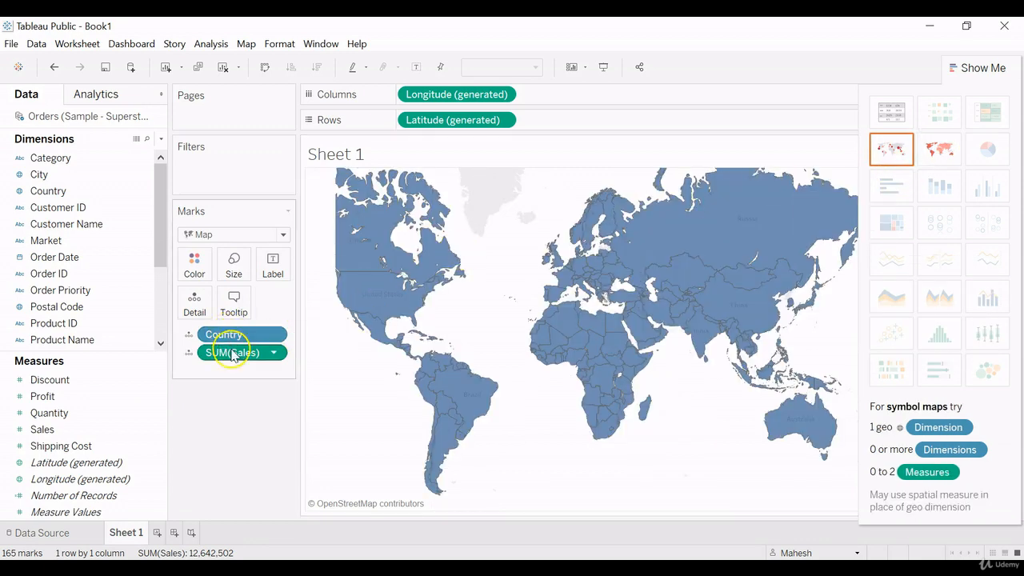
left_click_drag(229, 351, 195, 259)
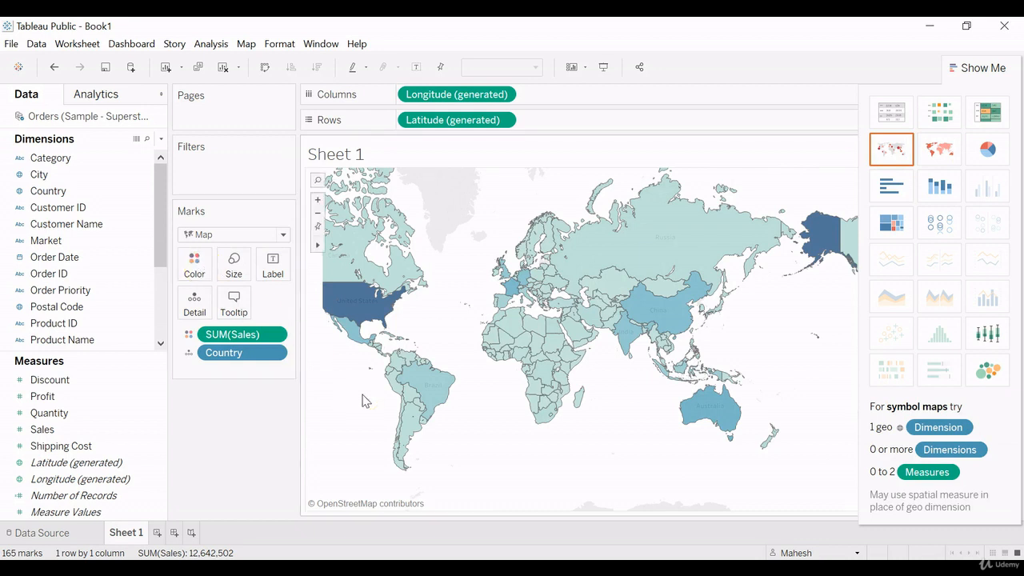
left_click(353, 296)
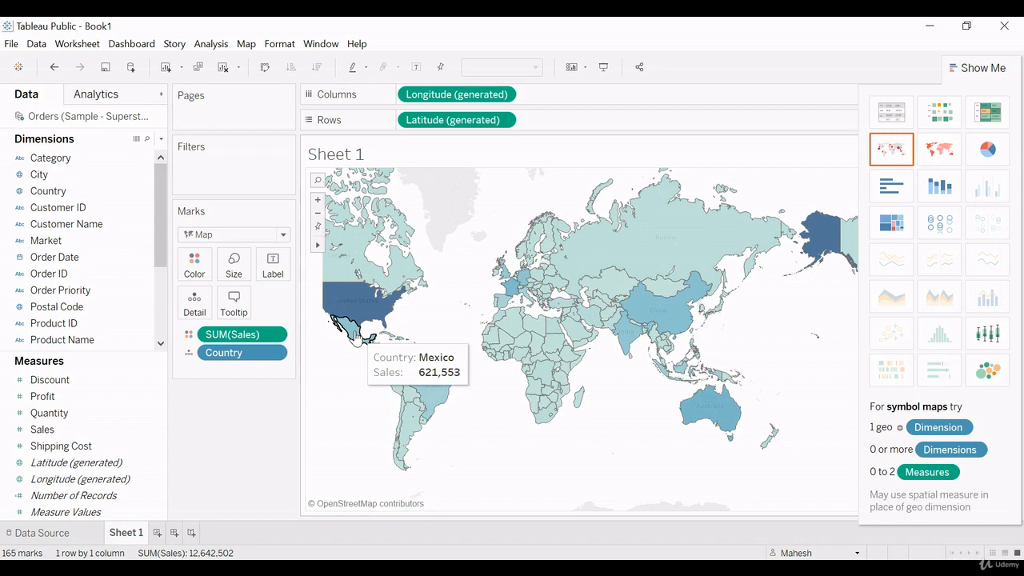
- Edit the map's tooltip and color the whole Sales line, label and SUM(Sales) value, green
left_click(234, 298)
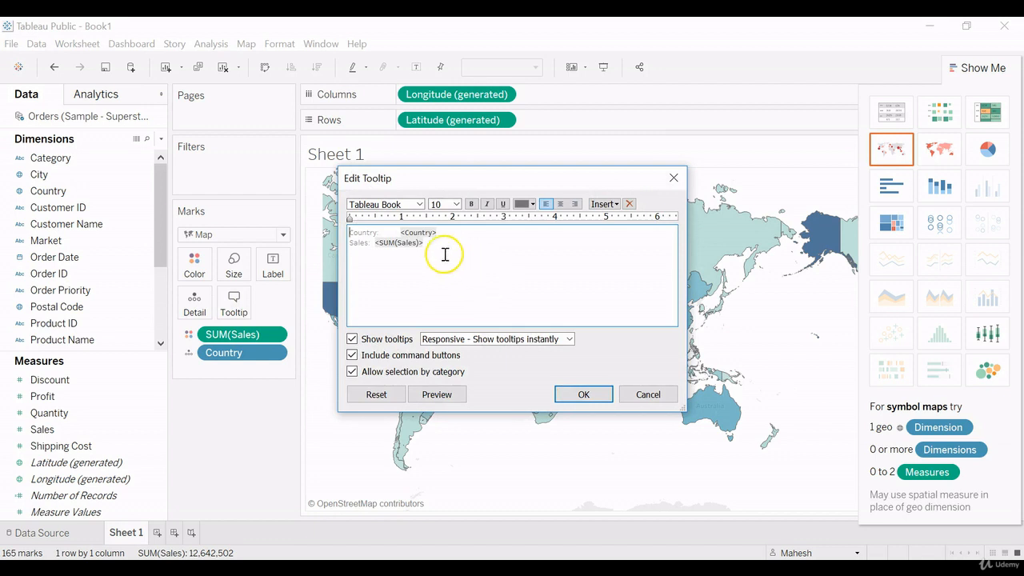
left_click_drag(424, 242, 350, 242)
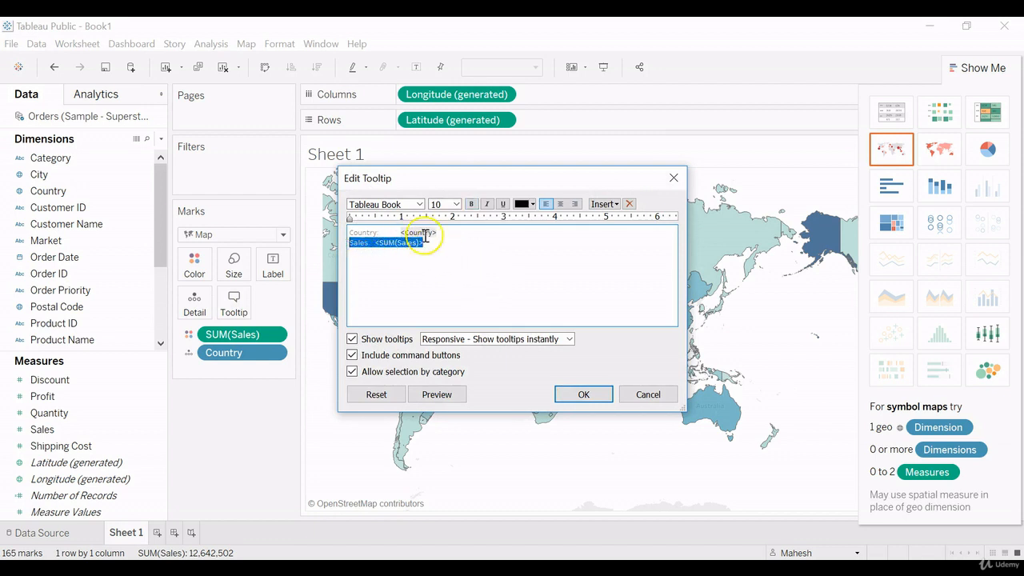
left_click(532, 204)
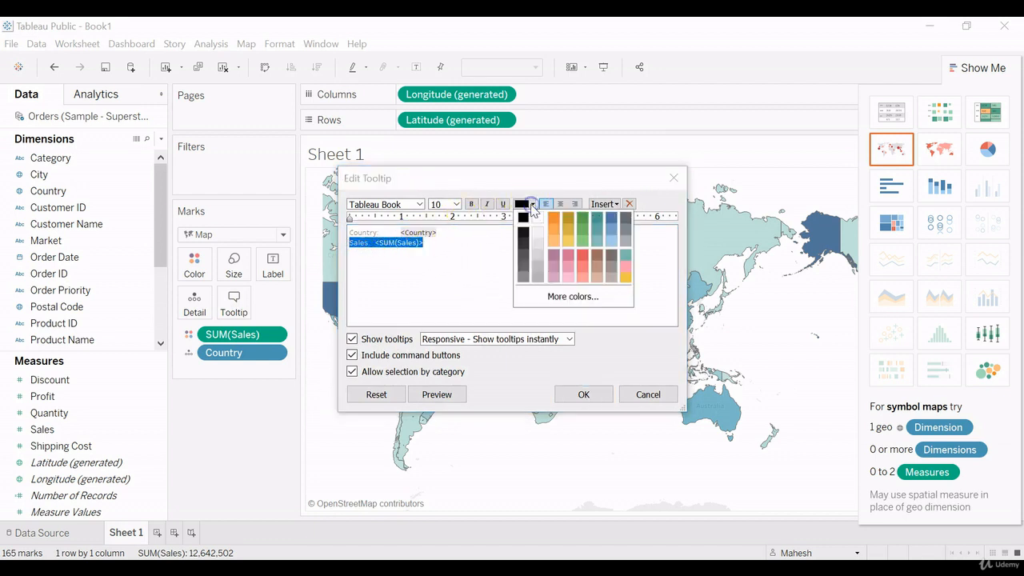
left_click(582, 232)
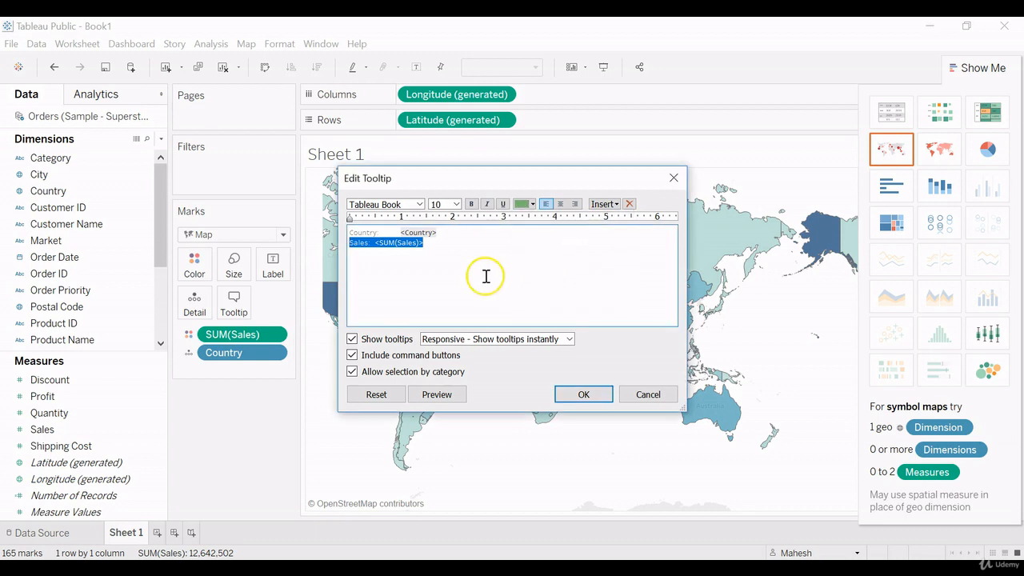
left_click(608, 204)
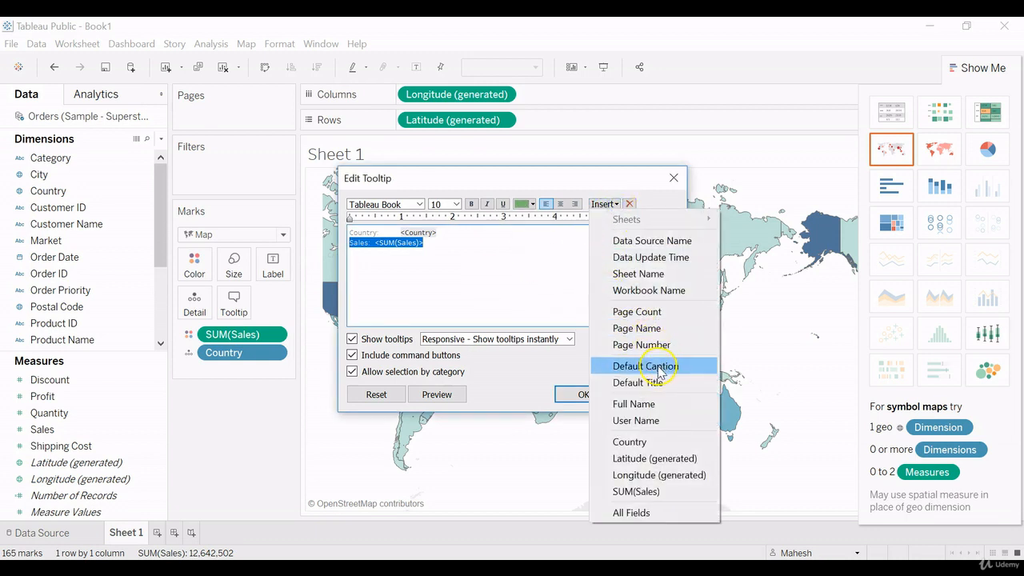
left_click(650, 291)
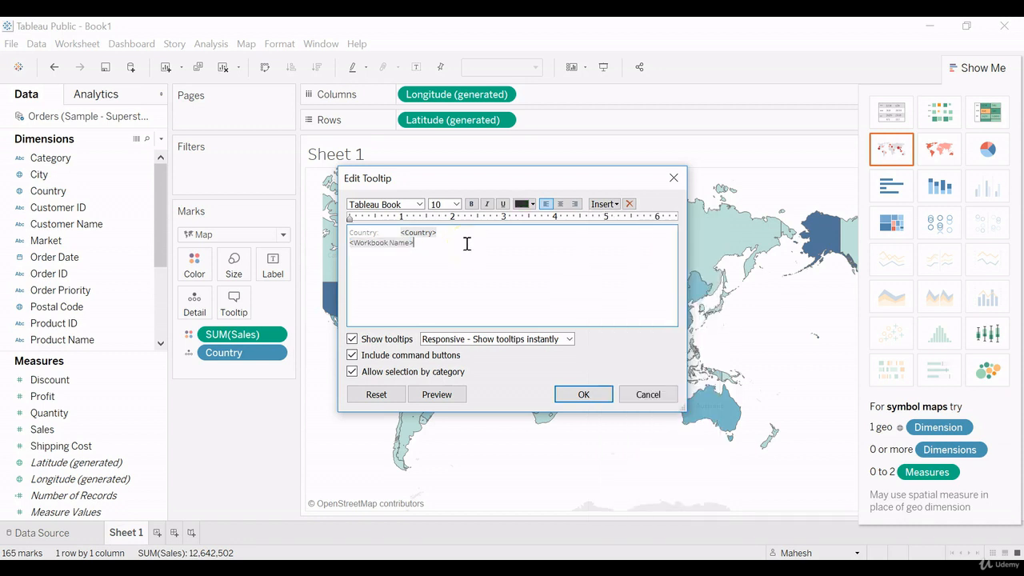
key("ctrl+z")
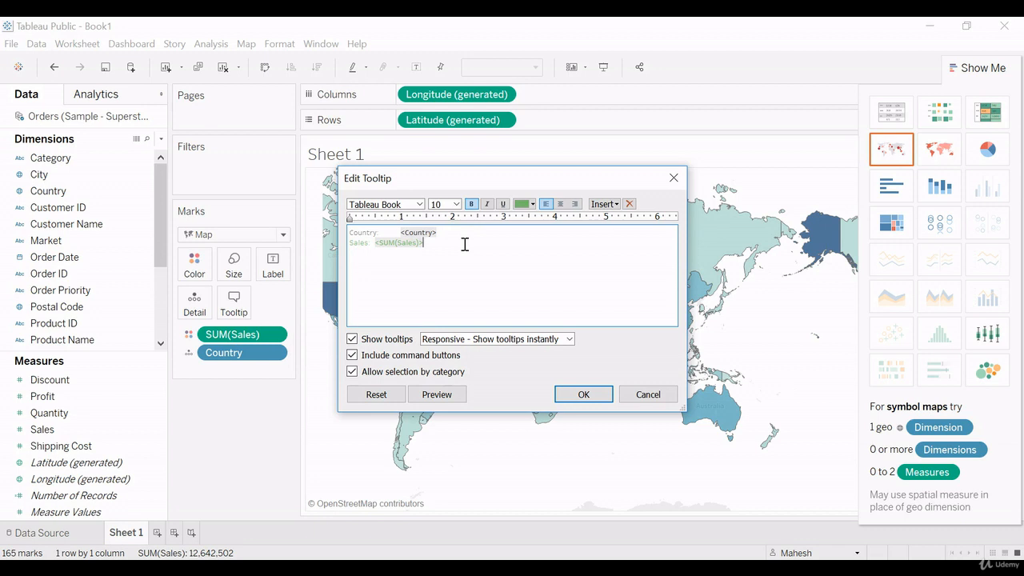
- Insert the Workbook Name below the Sales line after a blank line, apply the tooltip and check it on the United States
left_click(606, 204)
left_click(647, 291)
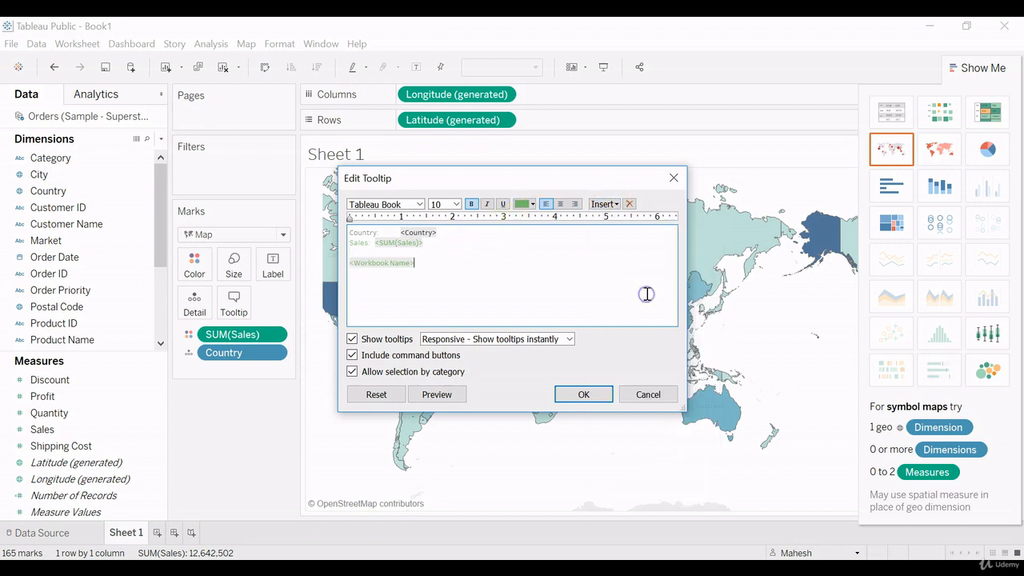
left_click(584, 393)
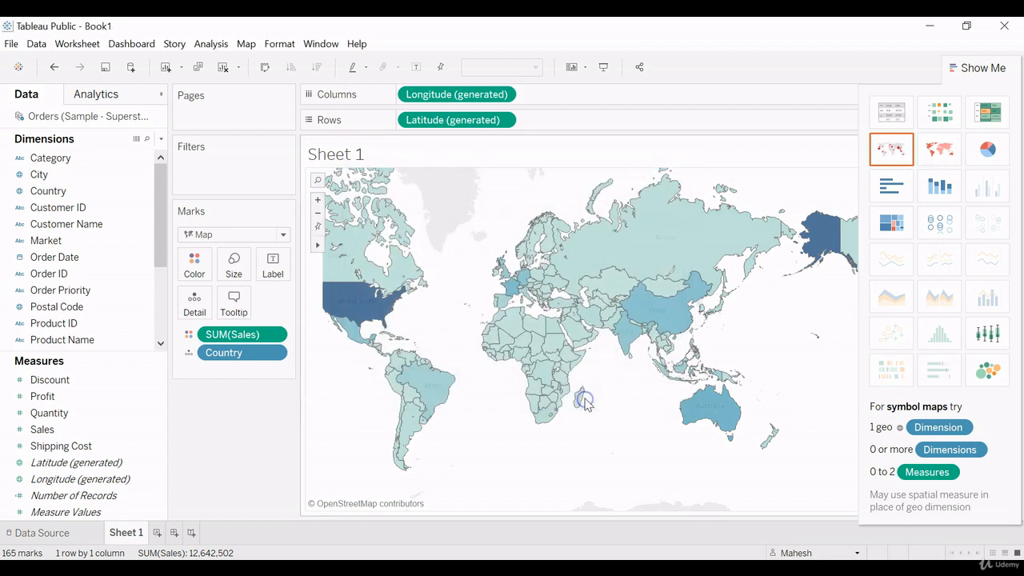
mouse_move(367, 296)
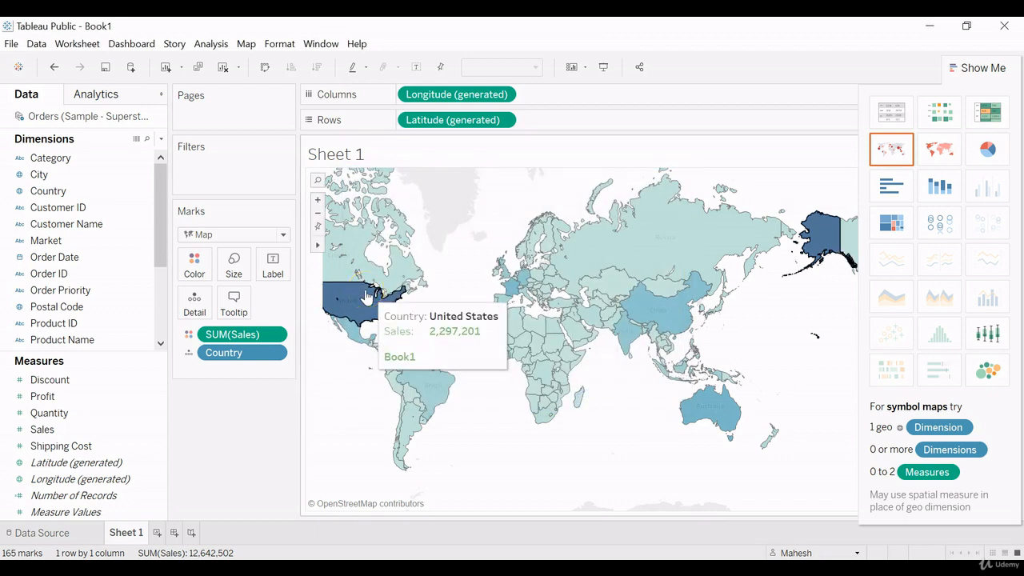